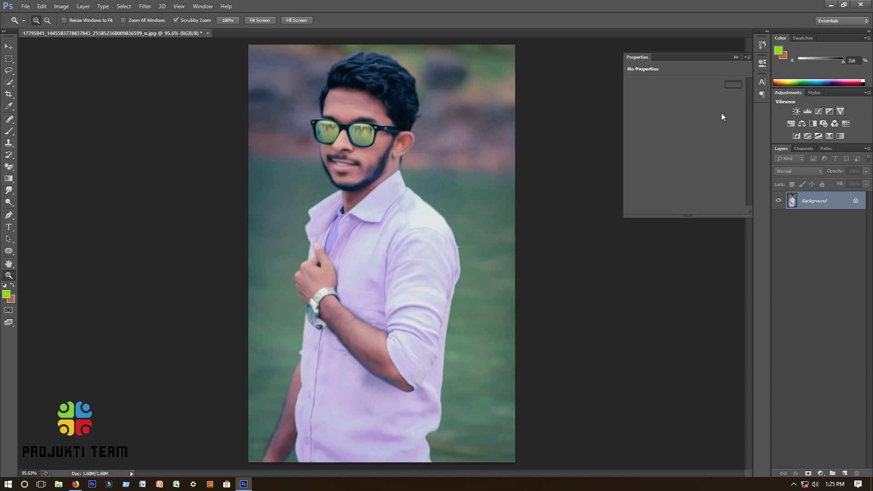
Step: Add a Vibrance adjustment layer with Vibrance at +47 and Saturation at +45
left_click_drag(692, 59, 543, 117)
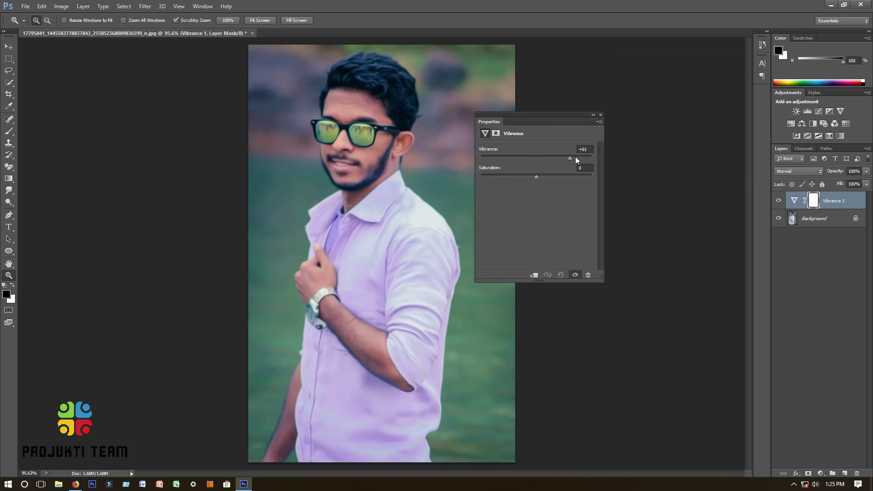
left_click_drag(595, 157, 549, 178)
left_click(559, 157)
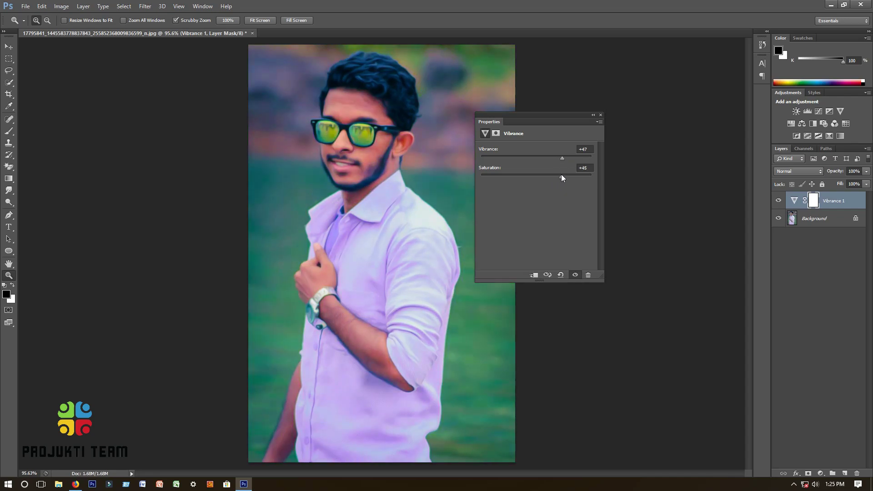
left_click(592, 115)
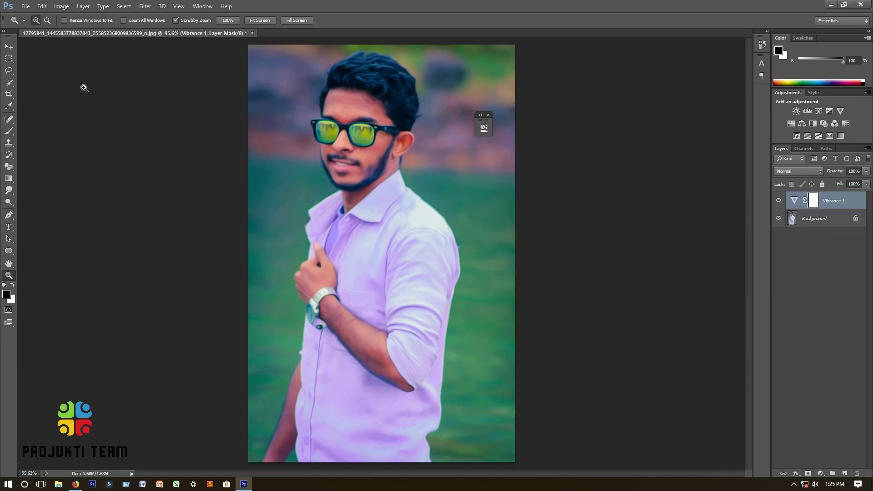
Step: Paint black on the Vibrance layer's mask over the face and arm, reducing the brush to 40 px for the small areas
left_click(8, 132)
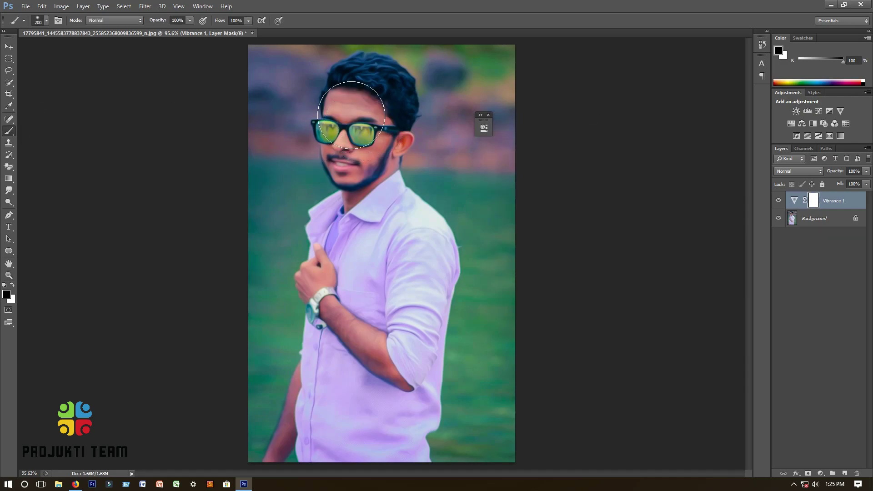
mouse_move(357, 140)
left_mouse_down()
mouse_move(350, 173)
mouse_move(350, 134)
left_mouse_up()
key("bracketleft")
key("bracketleft")
key("bracketleft")
key("bracketleft")
key("bracketleft")
key("bracketleft")
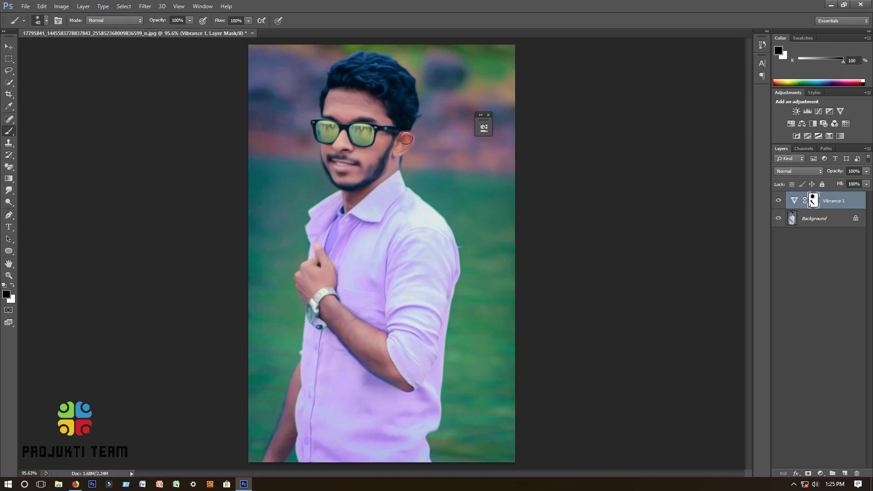
left_click_drag(332, 113, 349, 94)
left_click(489, 114)
Step: Widen the canvas on both sides of the Background photo by extending the crop frame equally beyond its side edges
left_click(808, 226)
left_click(8, 94)
left_click_drag(516, 254, 540, 255)
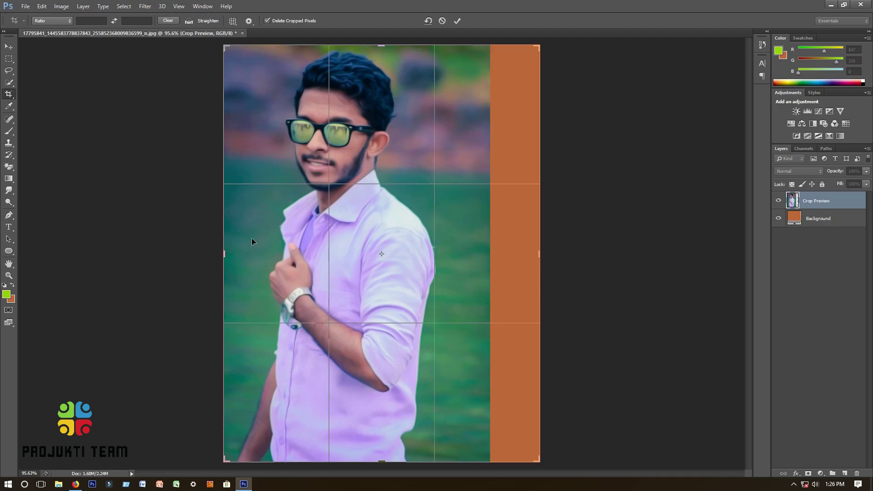
left_click_drag(223, 254, 201, 253)
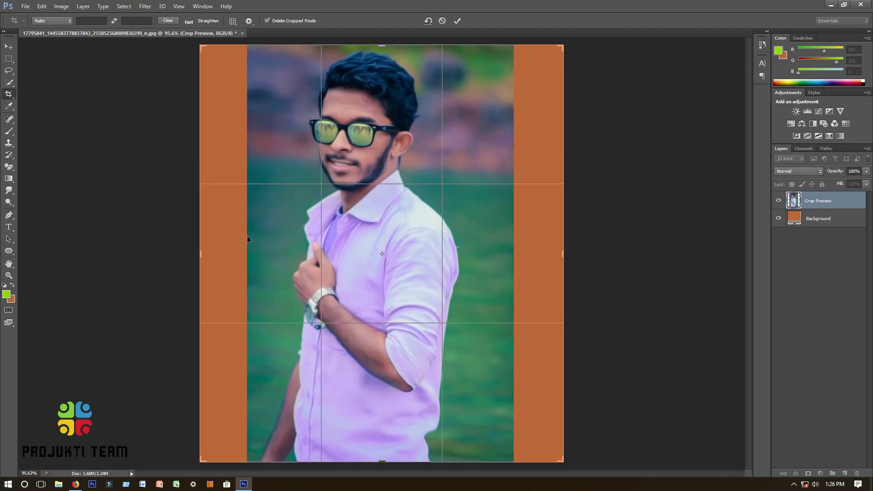
left_click(457, 21)
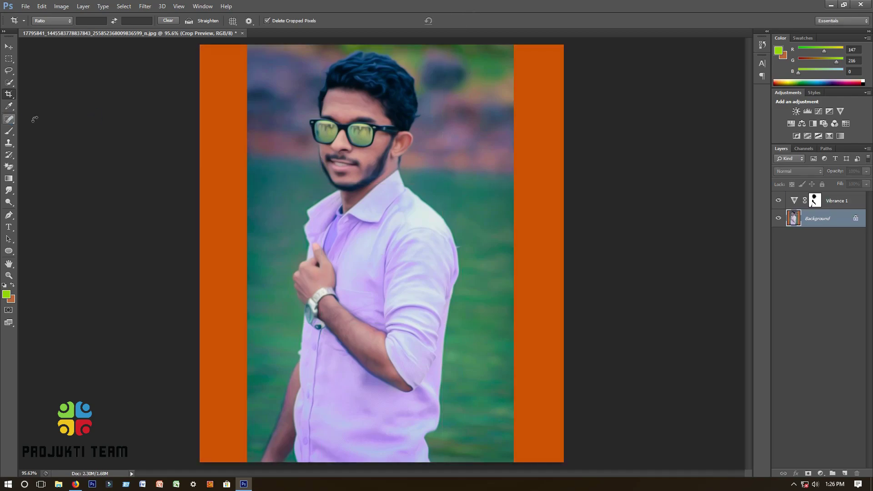
Step: Cover the orange strip to the right of the man with cloned scenery, using a 150 px Clone Stamp brush
left_click(9, 143)
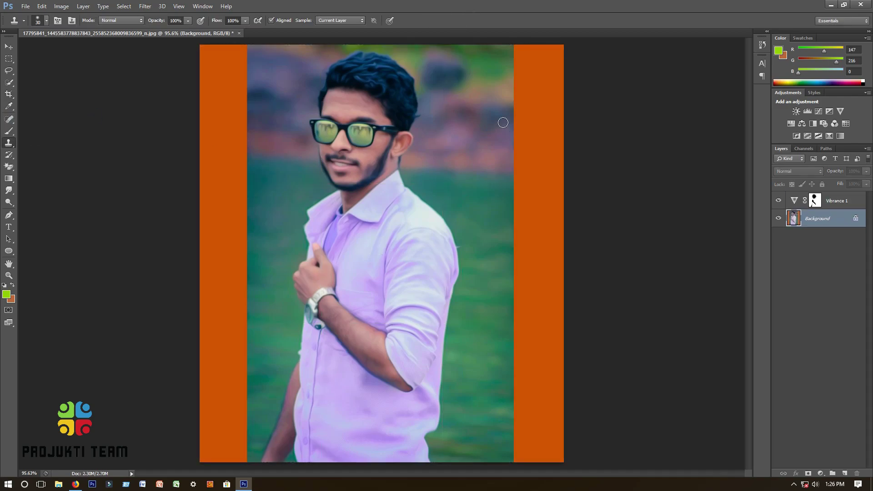
key("bracketright")
key("bracketright")
key("bracketright")
key("bracketright")
key("bracketright")
key("bracketright")
key("bracketright")
key("bracketright")
key("bracketright")
key("bracketright")
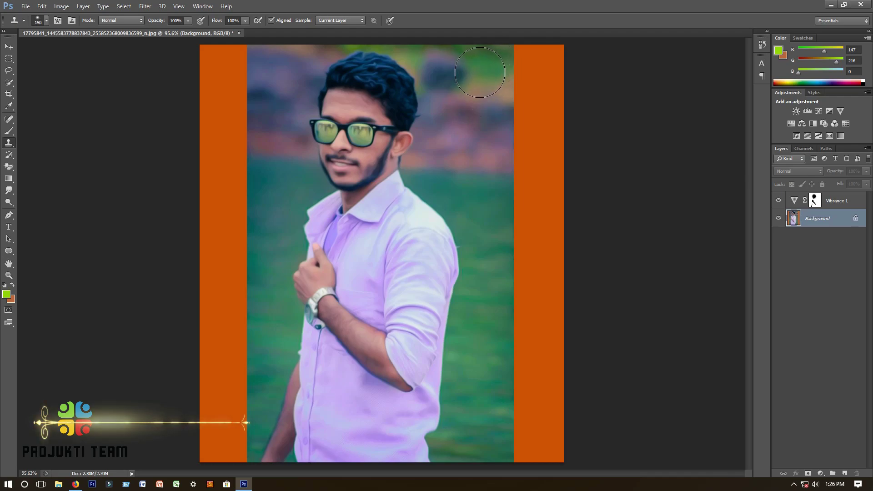
left_click(479, 71, "alt")
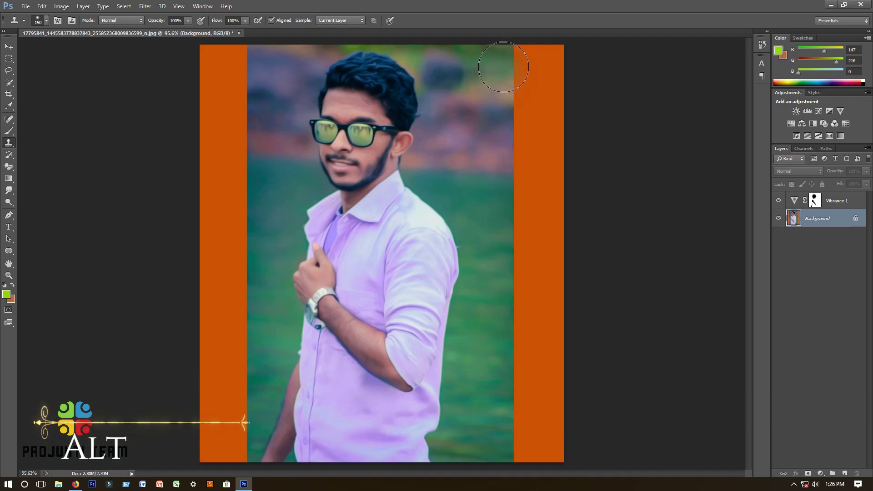
mouse_move(509, 69)
left_mouse_down()
mouse_move(534, 61)
mouse_move(531, 95)
mouse_move(520, 58)
mouse_move(521, 154)
mouse_move(517, 211)
mouse_move(507, 218)
mouse_move(530, 411)
mouse_move(517, 389)
mouse_move(526, 445)
mouse_move(520, 482)
mouse_move(525, 460)
mouse_move(515, 427)
mouse_move(524, 454)
mouse_move(549, 118)
mouse_move(511, 94)
mouse_move(574, 72)
mouse_move(537, 205)
mouse_move(550, 341)
mouse_move(544, 470)
mouse_move(546, 441)
left_mouse_up()
left_click(515, 427, "alt")
left_click(510, 93, "alt")
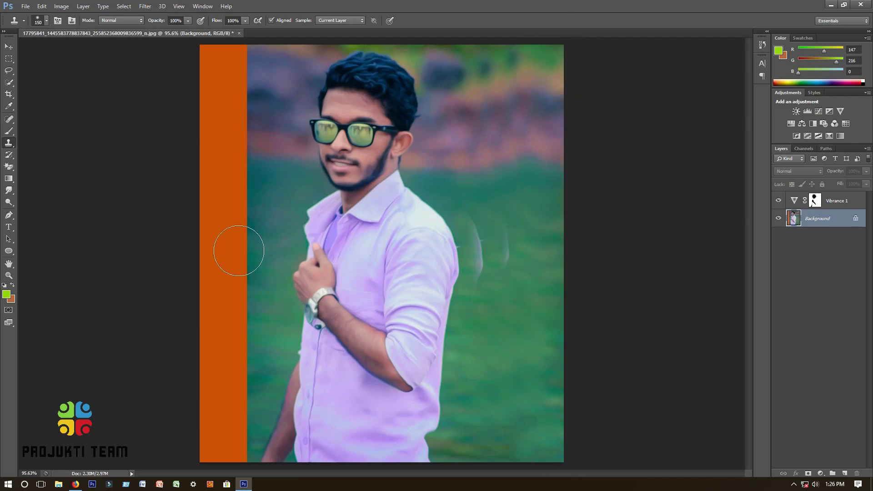
Step: Cover the orange strip to the left of the man with scenery cloned from the adjoining background
key("z")
left_click(231, 109)
scroll(241, 109, "up", 2)
key("s")
left_click(270, 103, "alt")
left_click_drag(226, 98, 224, 253)
left_click(260, 109, "alt")
mouse_move(215, 95)
left_mouse_down()
mouse_move(212, 282)
mouse_move(255, 277)
left_mouse_up()
scroll(240, 111, "down", 3)
left_click(265, 243, "alt")
left_click_drag(260, 223, 261, 250)
left_click_drag(203, 130, 202, 160)
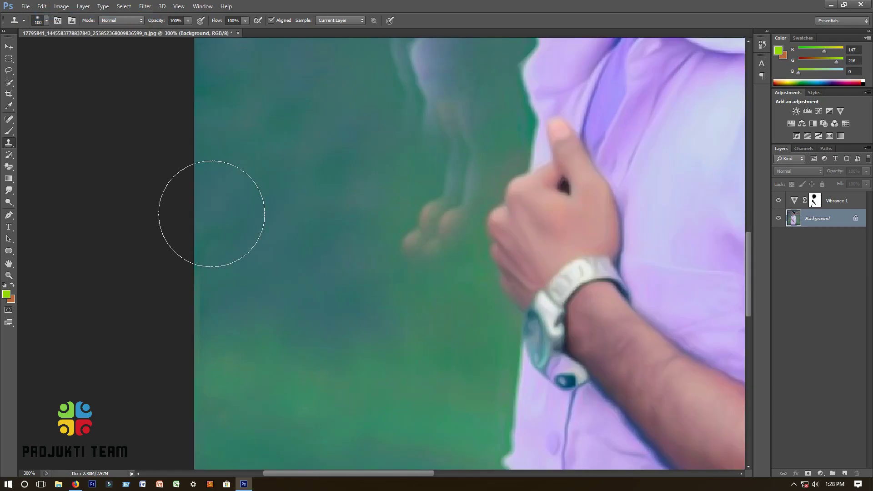
Step: Clone clean green background over the stray shirt traces beside the sleeve on the photo's right side
key("z")
key("ctrl+0")
left_click_drag(129, 189, 209, 212)
key("s")
left_click(449, 148, "alt")
left_click_drag(449, 259, 452, 364)
left_click(320, 363, "alt")
mouse_move(374, 373)
left_mouse_down()
mouse_move(380, 333)
mouse_move(363, 272)
mouse_move(373, 309)
left_mouse_up()
scroll(372, 282, "down", 3)
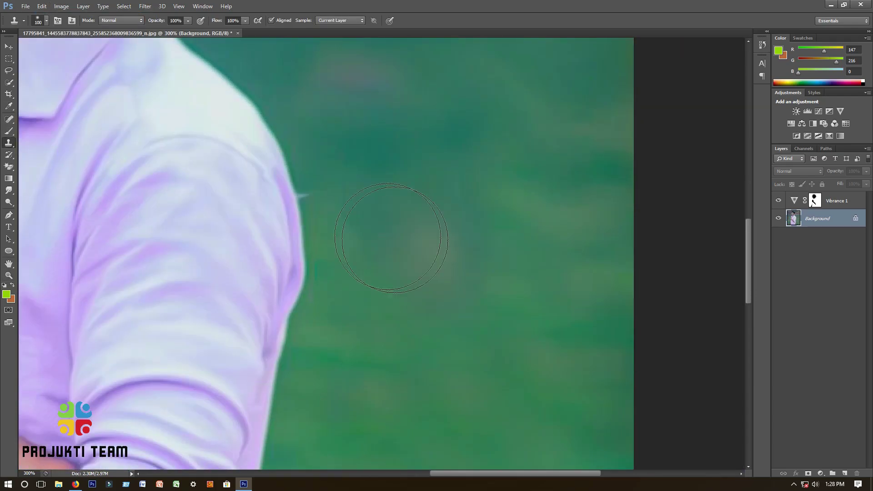
Step: Clone plain green background over the duplicated arm traces beside the lowered arm near the photo's bottom edge
left_click(9, 276)
left_click(47, 20)
left_click(247, 154)
left_click(248, 154)
left_click(36, 21)
left_click(306, 300)
left_click(306, 300)
left_click(9, 143)
left_click(181, 188, "alt")
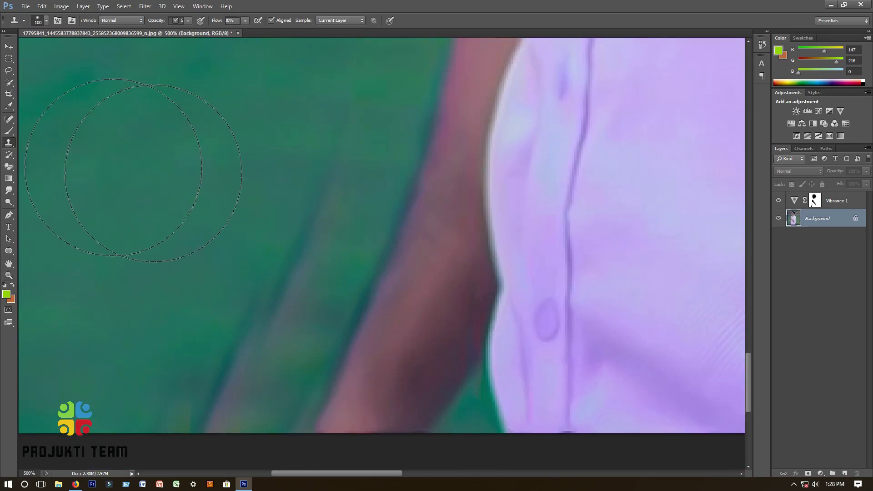
mouse_move(281, 195)
left_mouse_down()
mouse_move(247, 301)
mouse_move(291, 223)
left_mouse_up()
Step: Clone plain background over the duplicated collar and finger traces to the left of the raised hand
left_click(8, 275)
left_click(48, 21)
left_click(302, 152)
left_click(301, 152)
left_click(301, 152)
left_click(302, 152)
left_click(36, 21)
triple_click(272, 247)
left_click(8, 143)
left_click(131, 144, "alt")
scroll(199, 304, "down", 4)
left_click(166, 264, "alt")
Step: Examine the cloned background around the man close up and across the whole photo
left_click(9, 275)
left_click(47, 20)
left_click(444, 176)
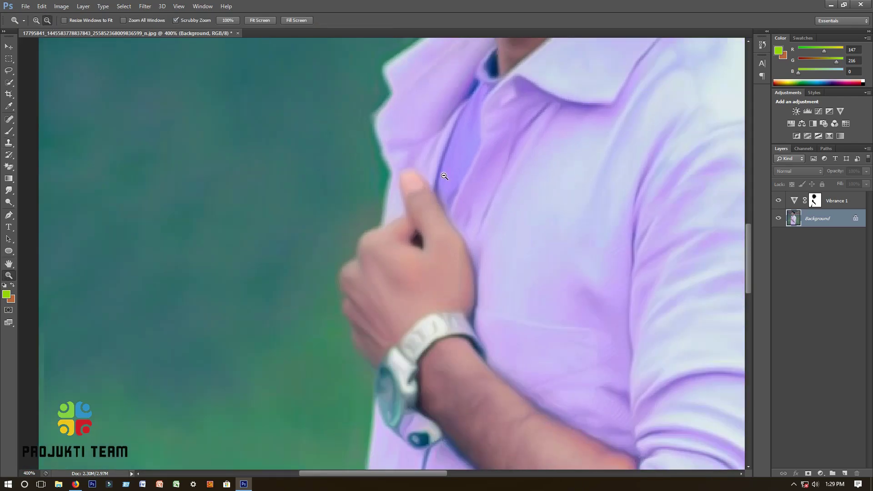
left_click(463, 201)
left_click(463, 201)
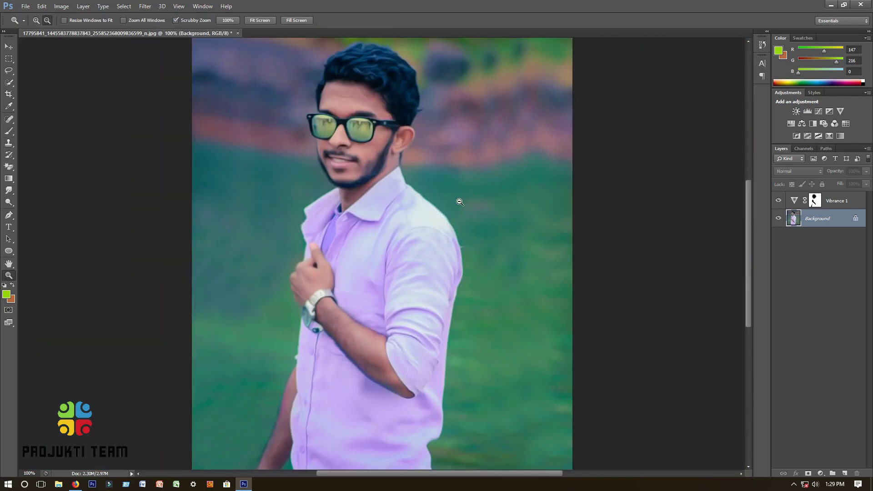
left_click(460, 202, "alt")
left_click(35, 21)
left_click(309, 165)
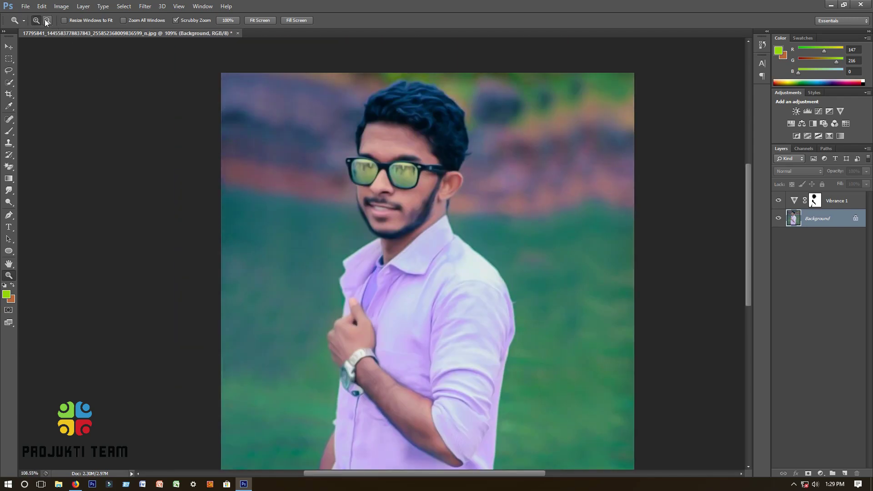
left_click(47, 21)
left_click(315, 143)
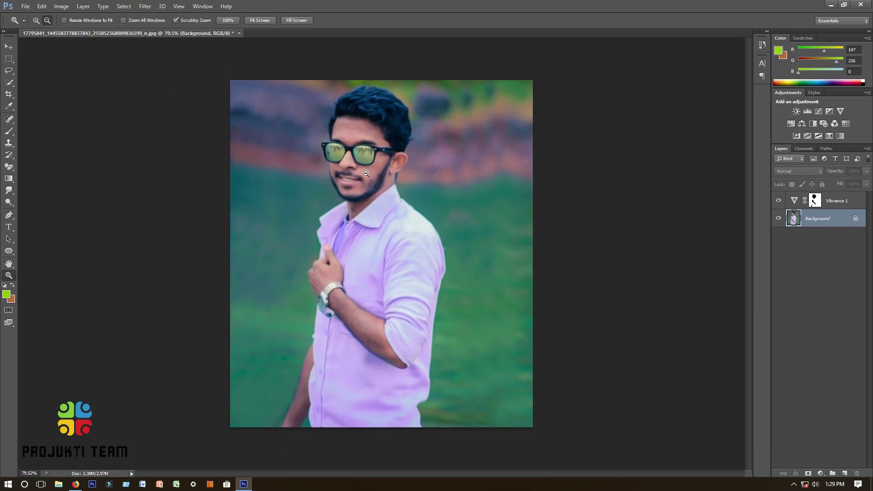
Step: Create a new layer above the Background and draw a winding Pen path from above the head down to the lower arm
left_click(8, 219)
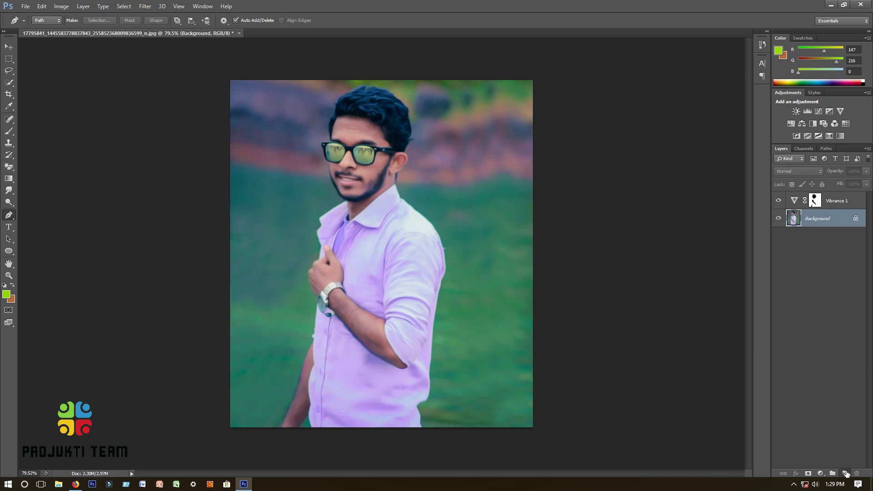
left_click(844, 473)
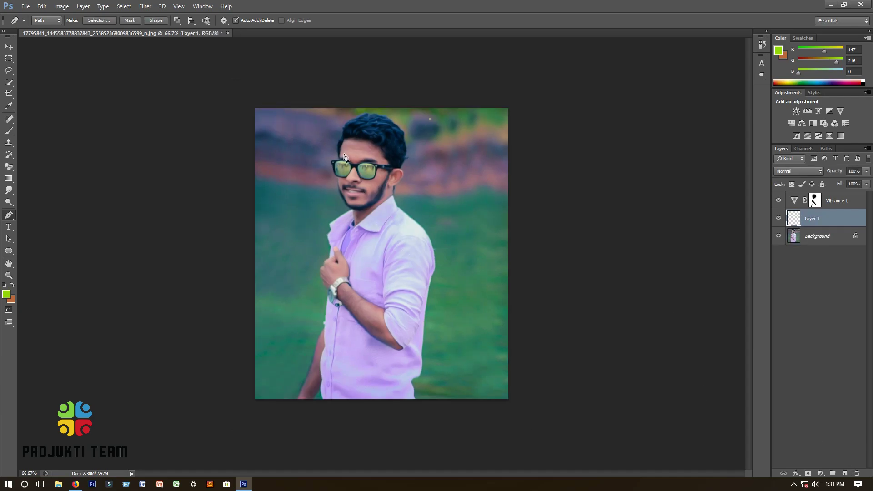
left_click_drag(306, 191, 339, 202)
left_click_drag(425, 221, 468, 245)
left_click_drag(357, 289, 294, 277)
key("ctrl+z")
left_click_drag(403, 313, 443, 336)
left_click_drag(394, 348, 283, 373)
Step: Set the foreground colour to white and stroke the winding path with the Brush on Layer 1
left_click(6, 296)
left_click_drag(553, 209, 481, 122)
left_click(689, 117)
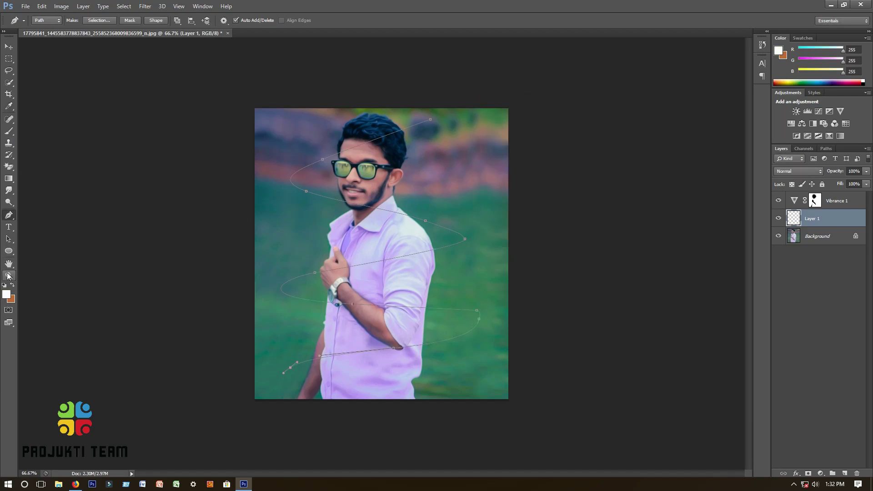
left_click(9, 239)
left_click(9, 215)
right_click(358, 226)
left_click(387, 285)
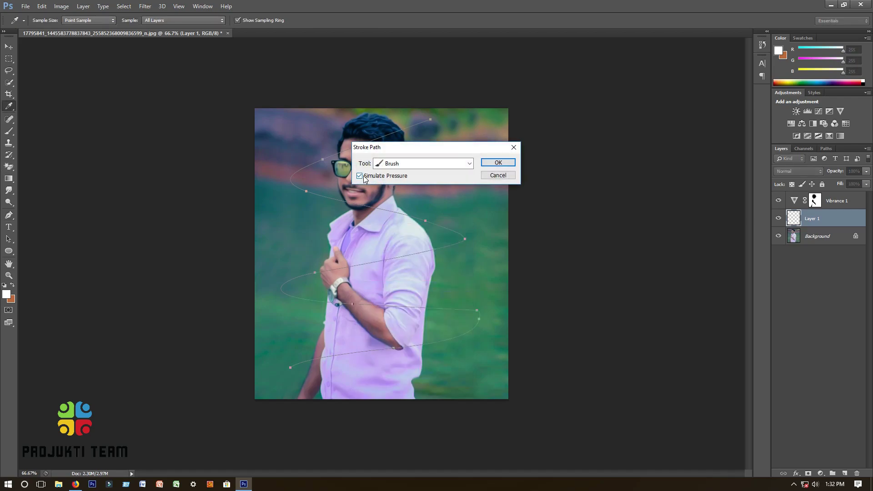
left_click(498, 163)
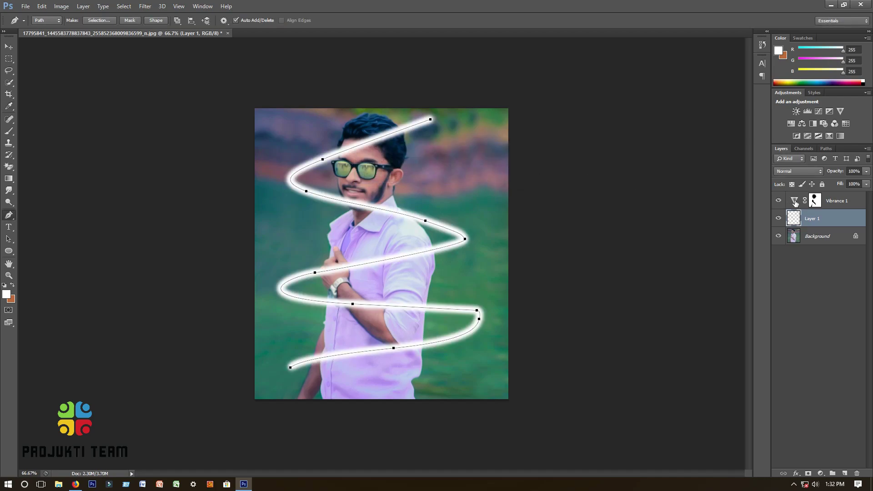
Step: Deselect the work path and add a white layer mask to Layer 1
left_click(825, 148)
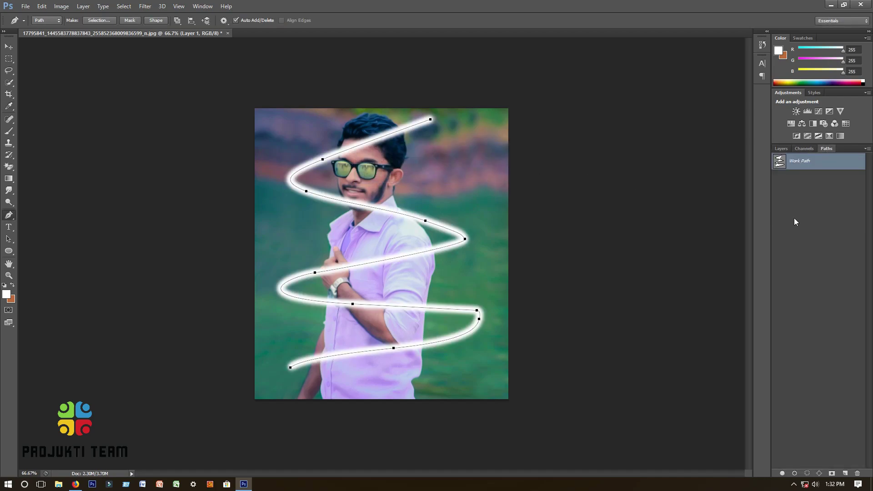
left_click(806, 220)
left_click(780, 148)
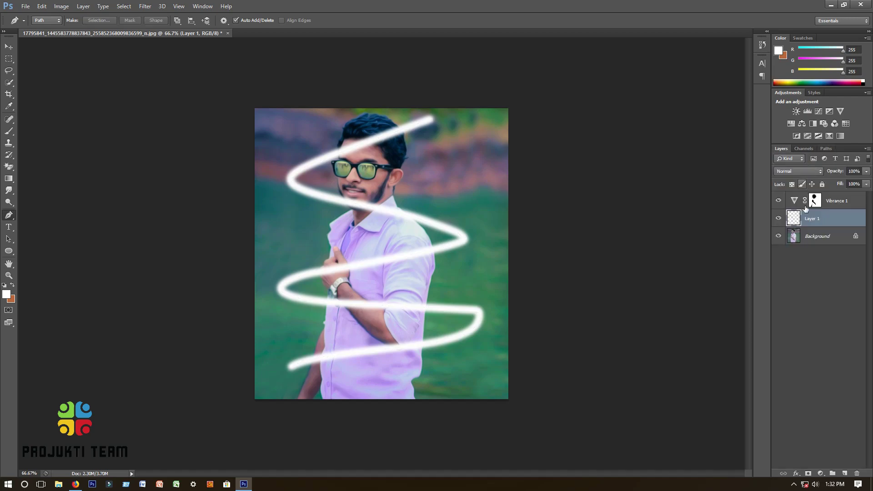
left_click(808, 473)
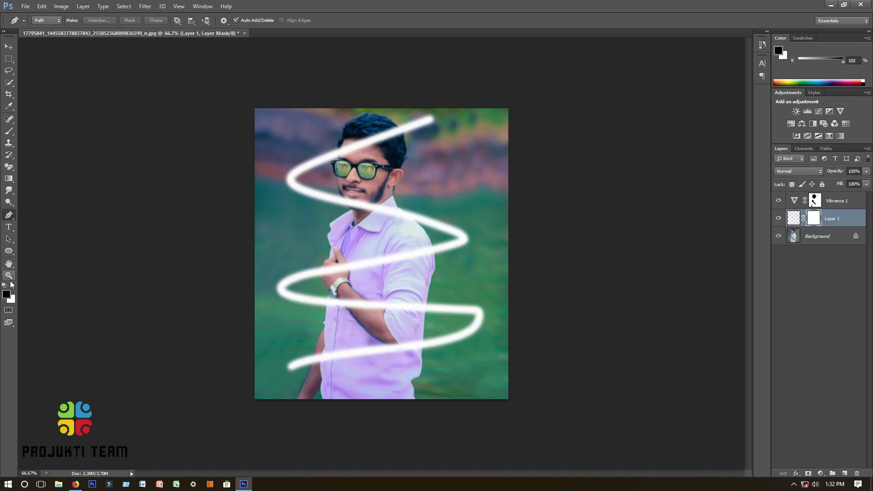
Step: Paint black on Layer 1's mask to hide the white stroke where it crosses the hair, face, neck and collar
left_click(9, 131)
left_click(9, 275)
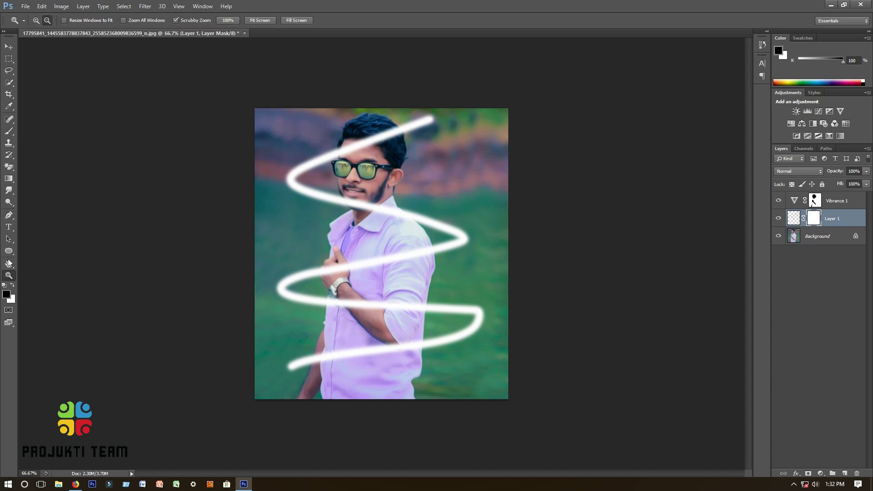
left_click(391, 147)
left_click(357, 128)
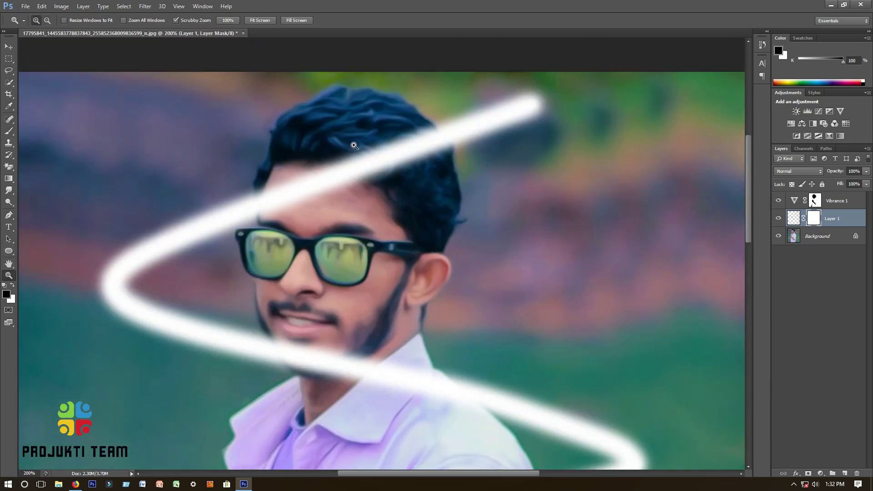
left_click(369, 146)
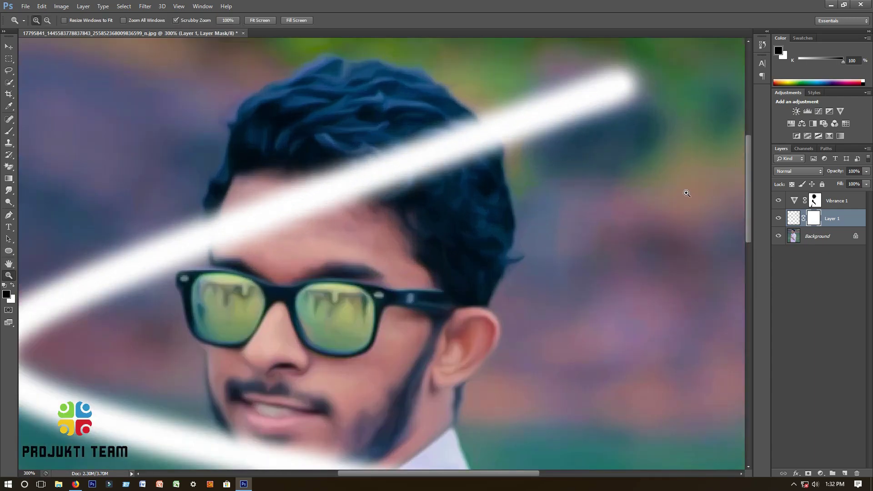
left_click(9, 131)
mouse_move(277, 210)
left_mouse_down()
mouse_move(267, 206)
mouse_move(224, 233)
mouse_move(312, 244)
mouse_move(428, 138)
mouse_move(484, 145)
left_mouse_up()
scroll(363, 318, "down", 1)
scroll(363, 318, "down", 3)
mouse_move(232, 268)
left_mouse_down()
mouse_move(328, 335)
mouse_move(350, 294)
mouse_move(375, 314)
left_mouse_up()
scroll(266, 284, "down", 1)
scroll(63, 259, "up", 4)
Step: Mask out the white stroke where it crosses the forearm and shirt just below the watch
key("z")
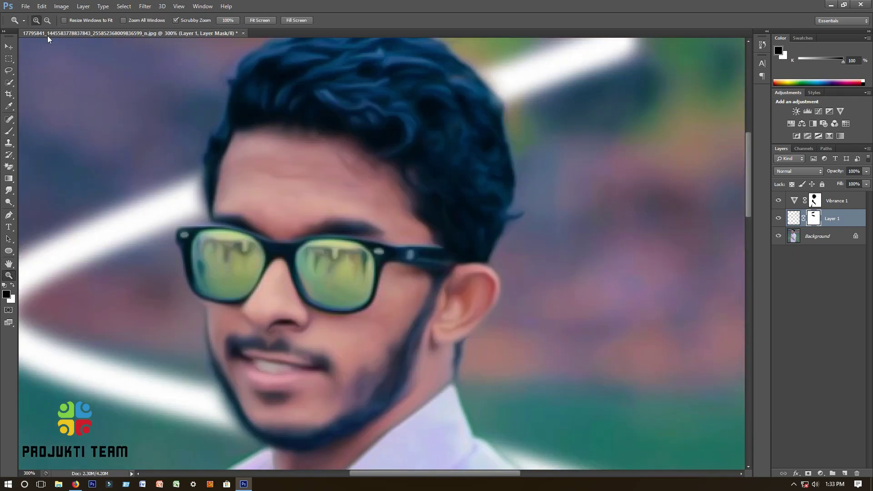
scroll(50, 51, "down", 5)
left_click(352, 323)
scroll(46, 168, "down", 6)
key("b")
left_click_drag(184, 234, 481, 238)
Step: Paint white on Layer 1's mask to restore the stroke's end at the shirt edge beside the watch
key("z")
left_click(259, 139, "alt")
left_click(259, 139, "alt")
left_click(333, 320)
left_click(334, 320)
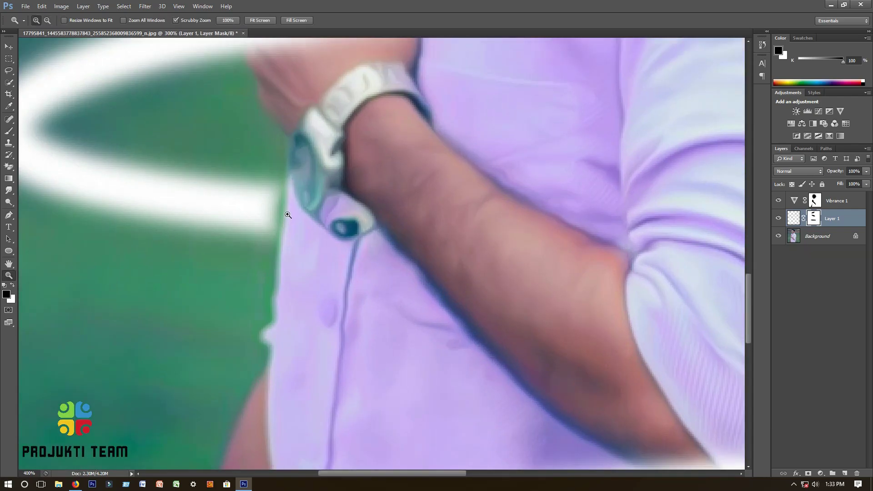
left_click(290, 218)
left_click(290, 218)
key("b")
key("x")
left_click_drag(246, 206, 246, 223)
Step: Open Layer 1's blending options and enable an Outer Glow for the white spiral
left_click(8, 276)
left_click(386, 179, "alt")
left_click(387, 179, "alt")
left_click(387, 180, "alt")
left_click(387, 180, "alt")
left_click(389, 185, "alt")
scroll(391, 186, "down", 1)
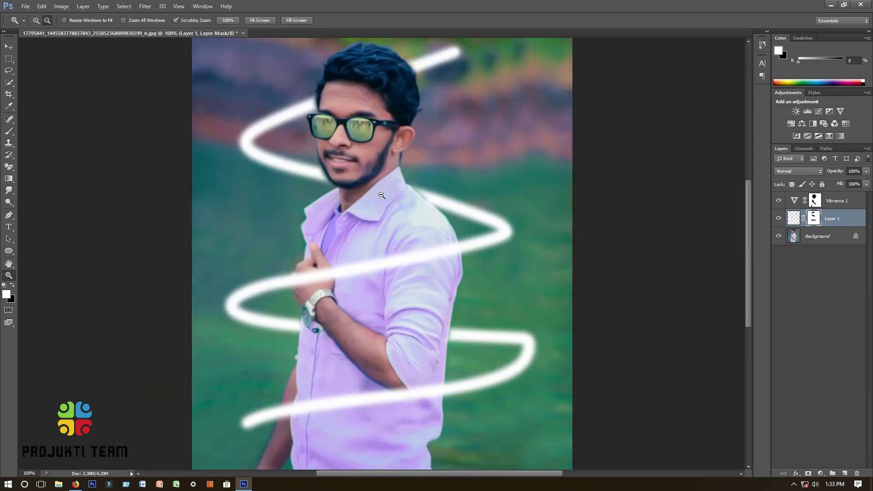
scroll(361, 256, "down", 1)
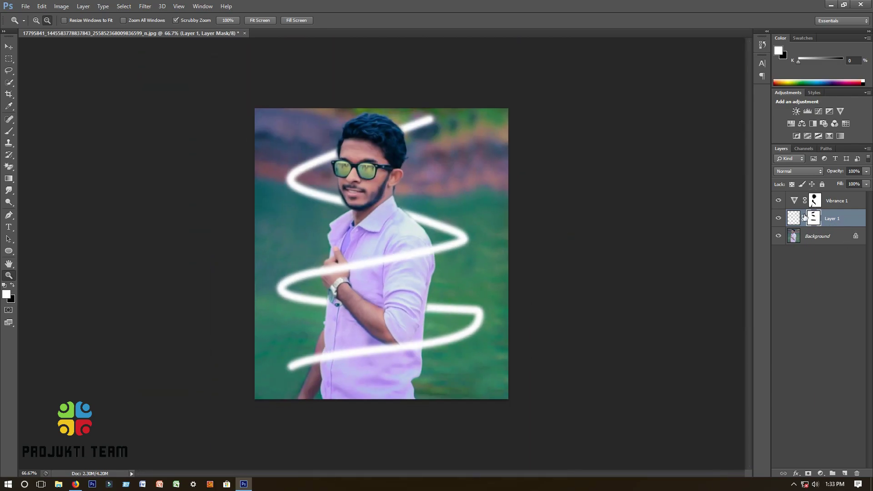
right_click(832, 222)
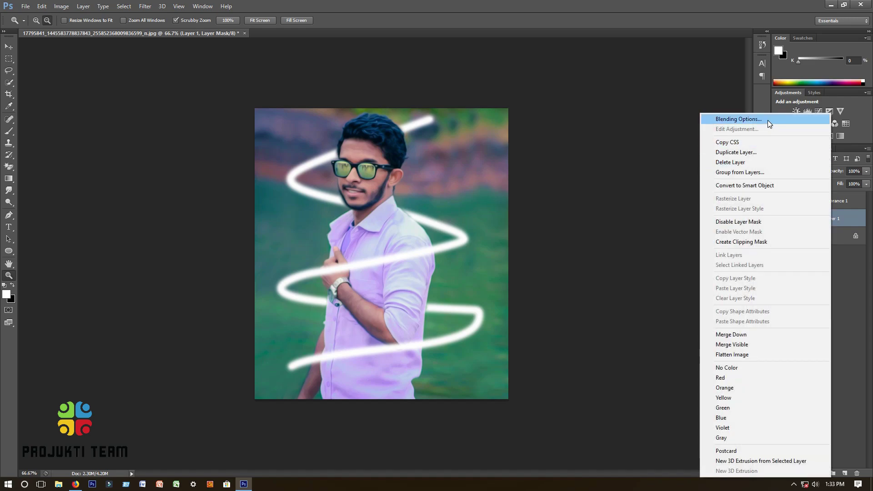
left_click(767, 120)
left_click(528, 282)
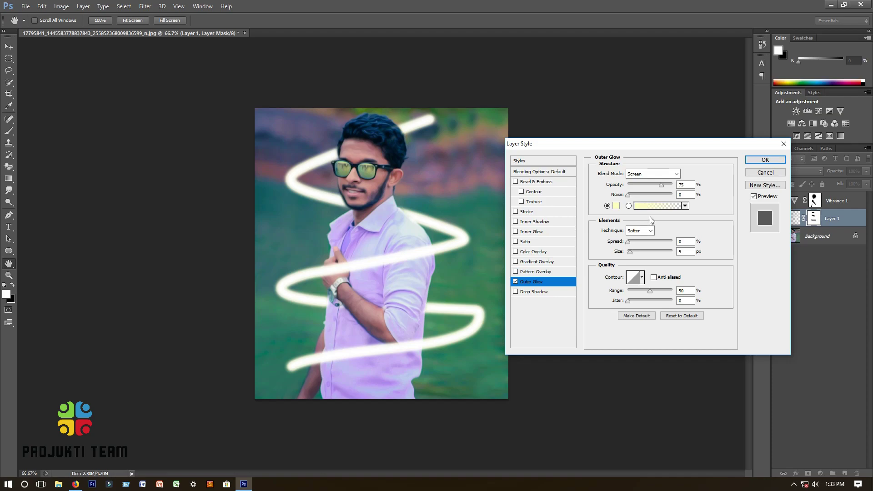
Step: Set the outer glow colour to orange, hex ffa200
left_click(617, 206)
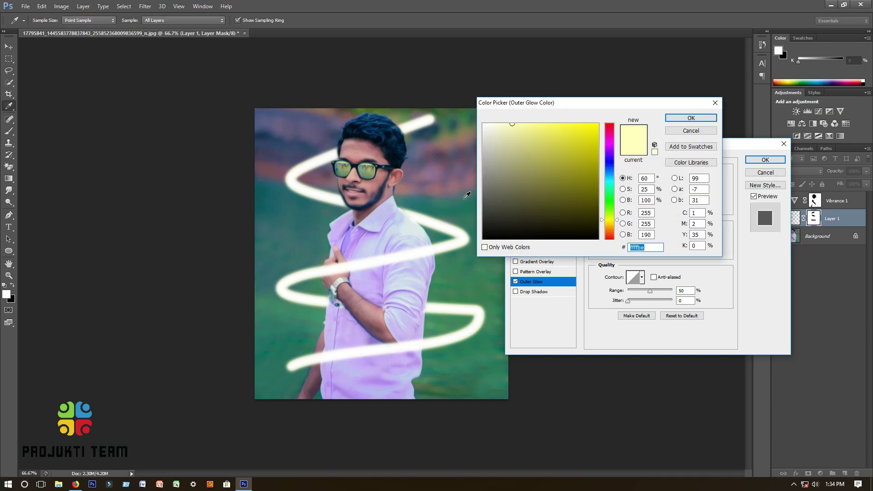
type("ffffff")
left_click(610, 224)
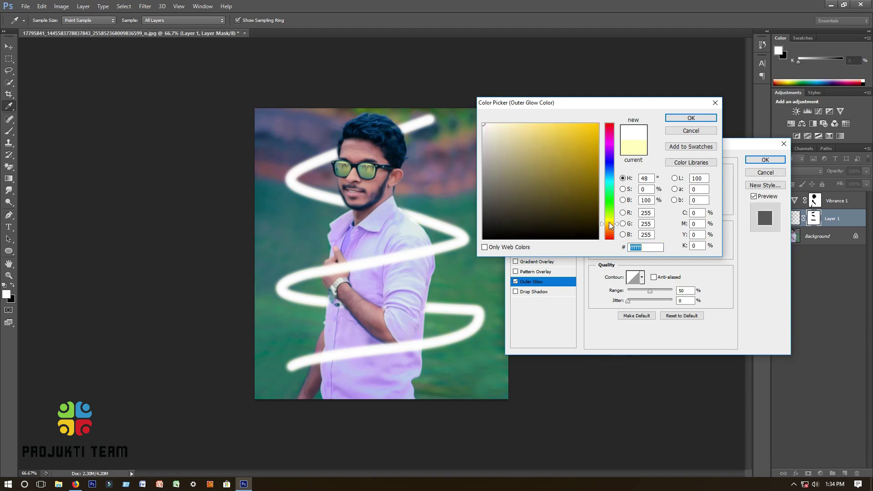
left_click(588, 172)
left_click(609, 227)
left_click_drag(588, 148, 605, 138)
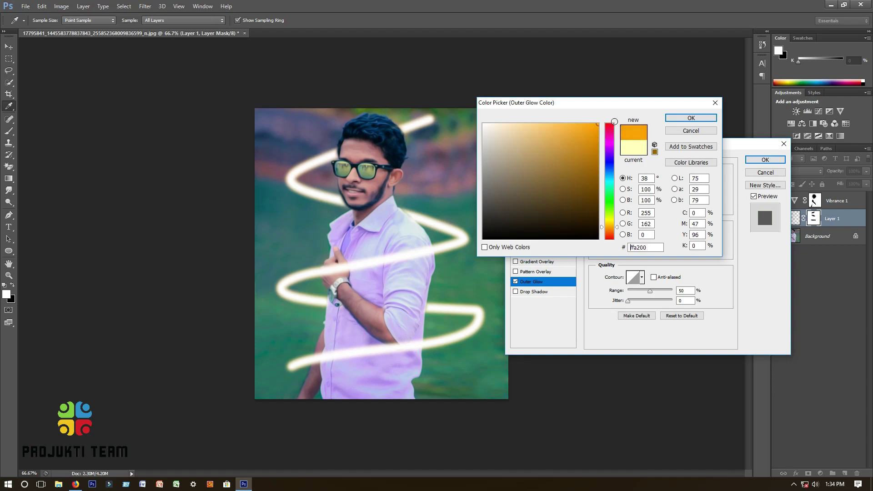
left_click(689, 117)
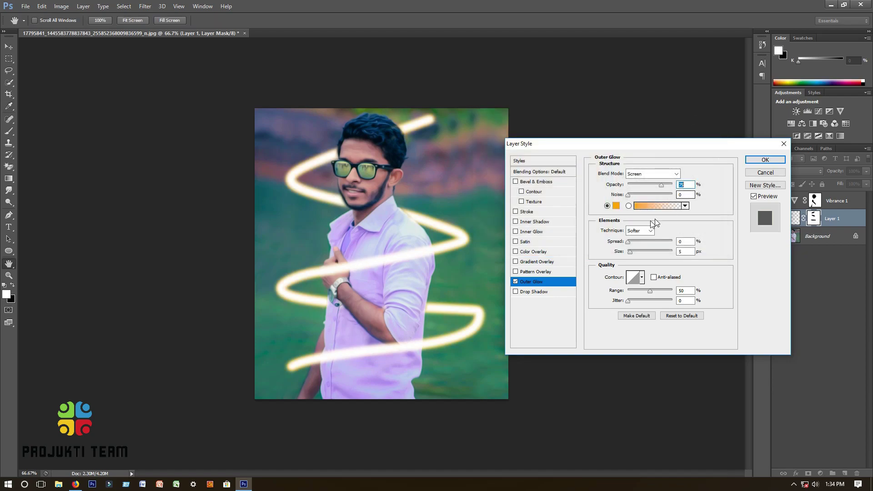
Step: Set the outer glow's opacity to 100%, spread to 5% and size to about 7 px, and collapse Layer 1's effects list
left_click_drag(663, 186, 673, 185)
left_click_drag(628, 244, 649, 244)
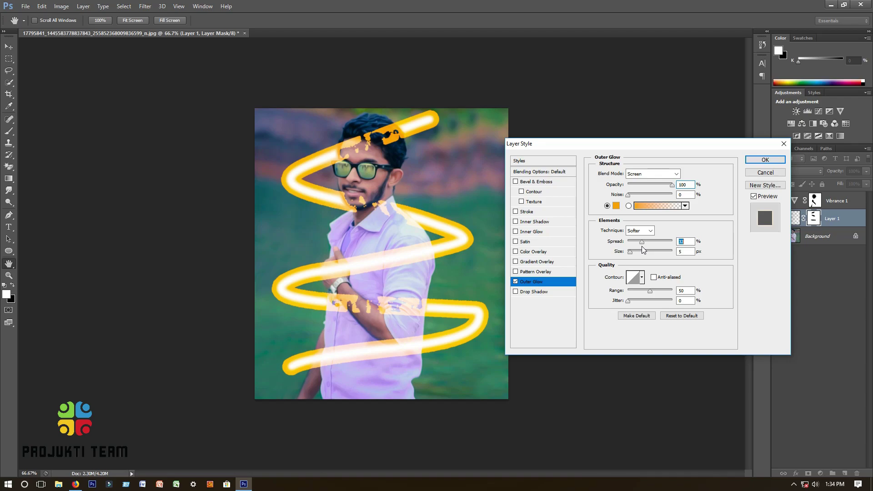
left_click_drag(638, 248, 699, 258)
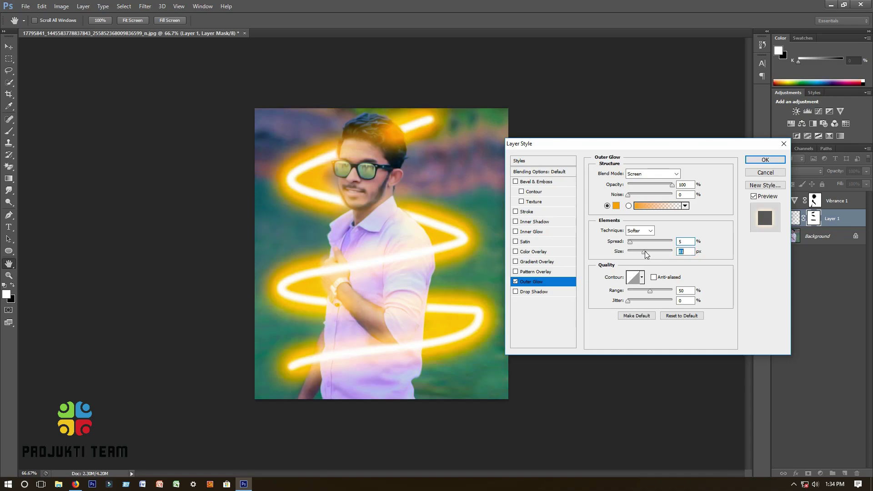
left_click_drag(644, 252, 630, 252)
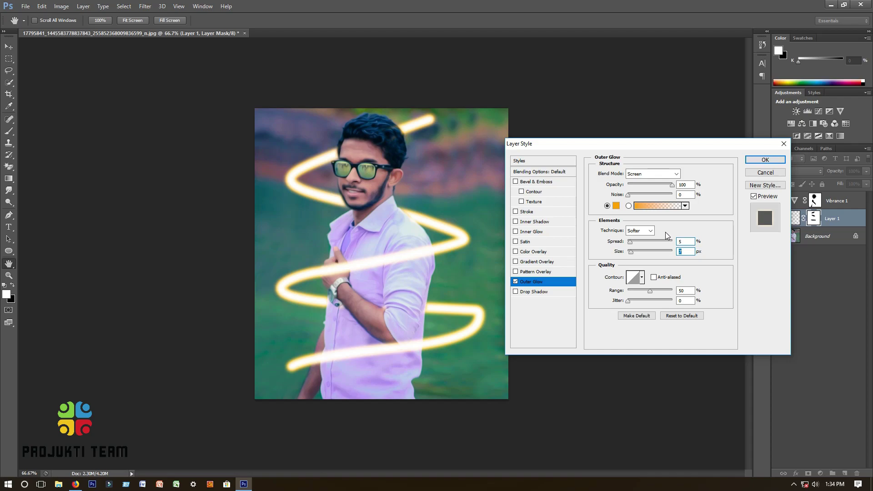
left_click(765, 159)
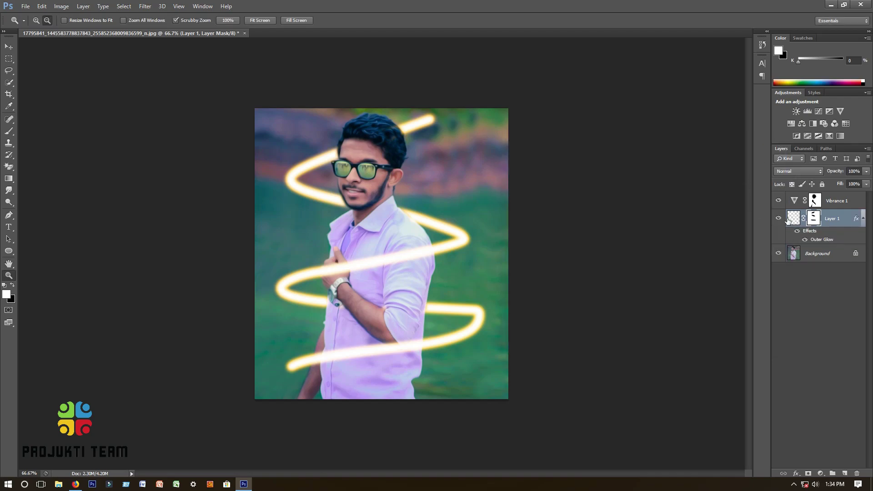
left_click(863, 219)
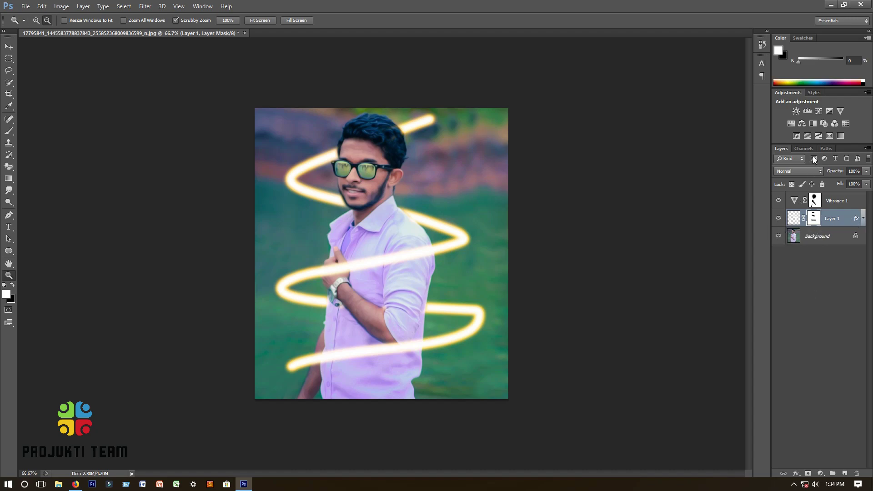
Step: Add a Levels adjustment above Layer 1 and set its black input level to 16
left_click(807, 111)
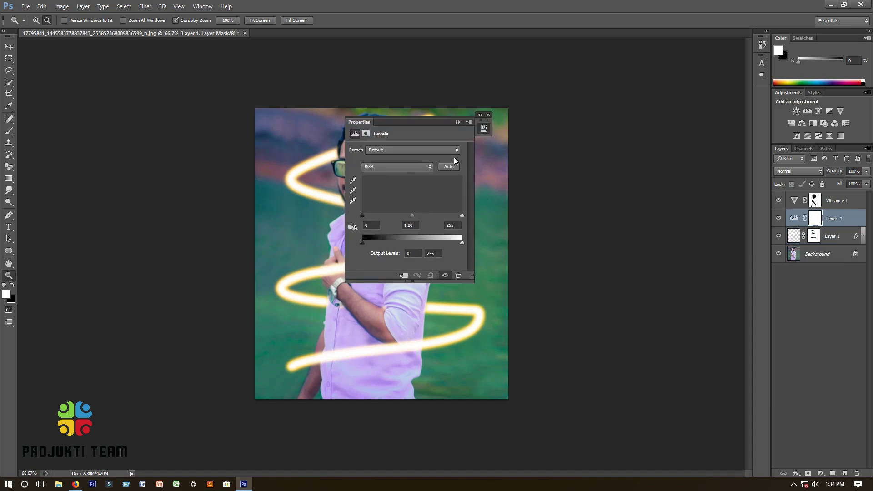
left_click_drag(443, 116, 566, 131)
left_click_drag(492, 224, 498, 225)
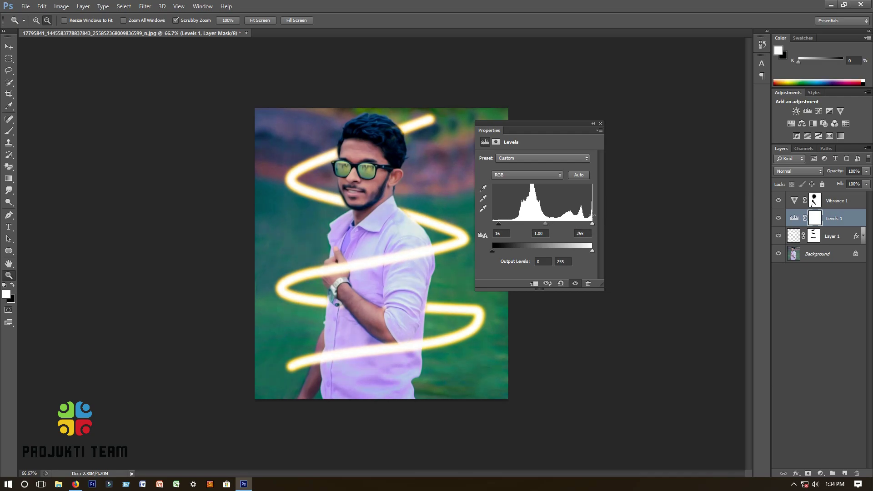
left_click(600, 123)
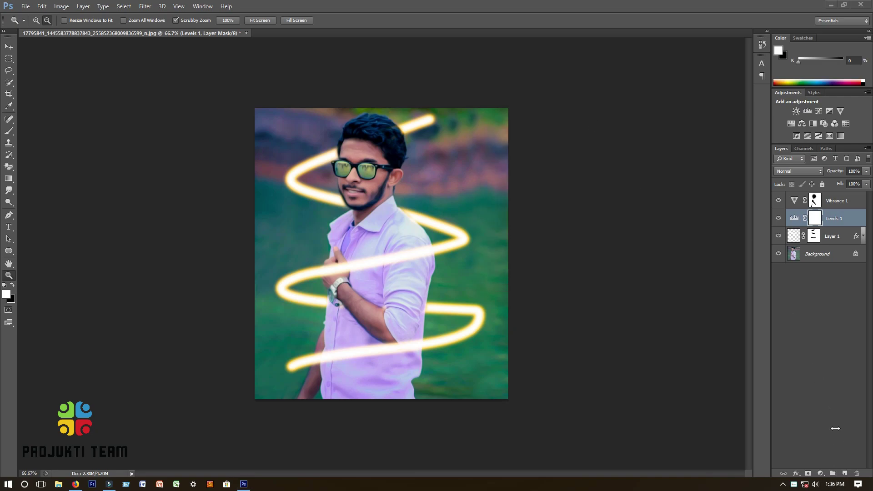
Step: Add a new layer above Levels 1 and set the brush colour to magenta, RGB 191, 31, 116
left_click(843, 474)
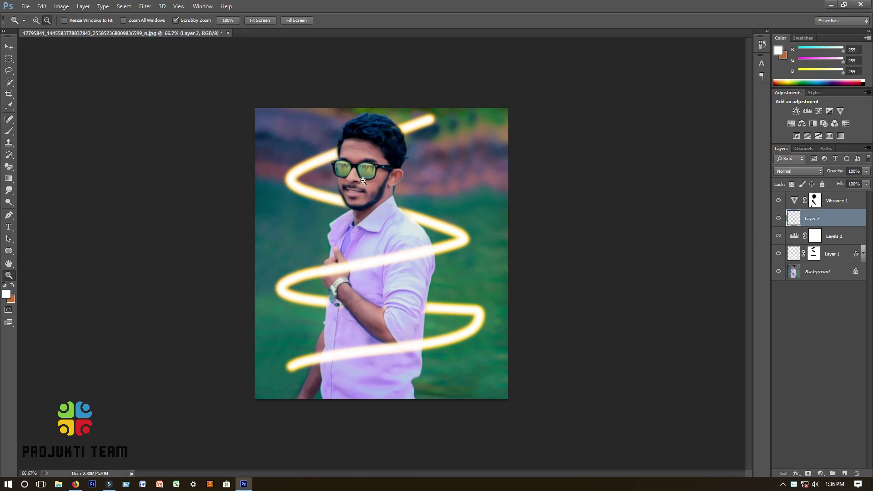
left_click(9, 131)
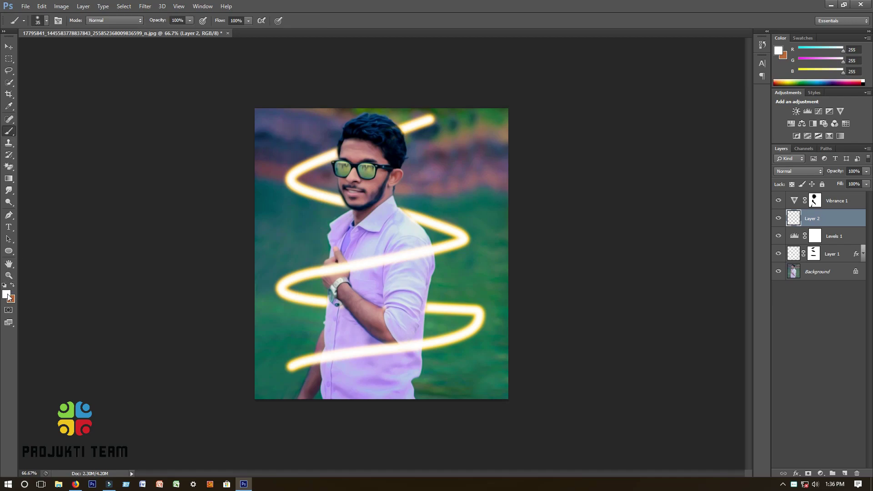
left_click(6, 295)
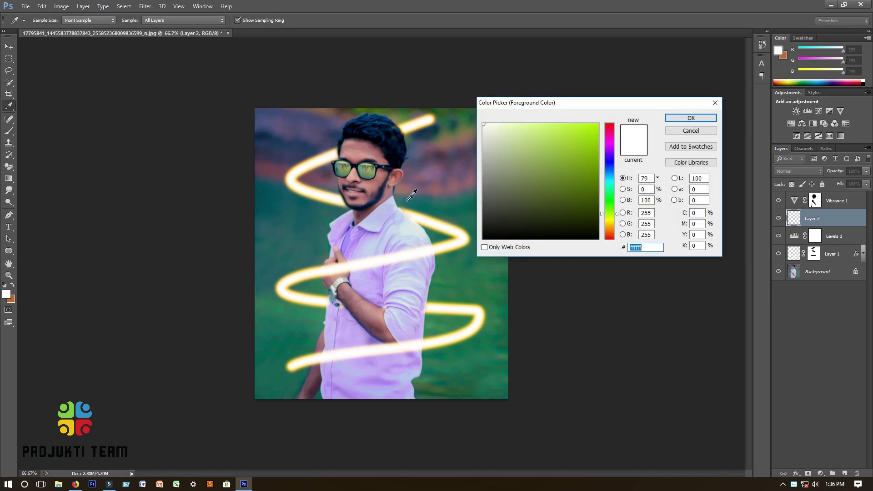
left_click(455, 176)
left_click(568, 152)
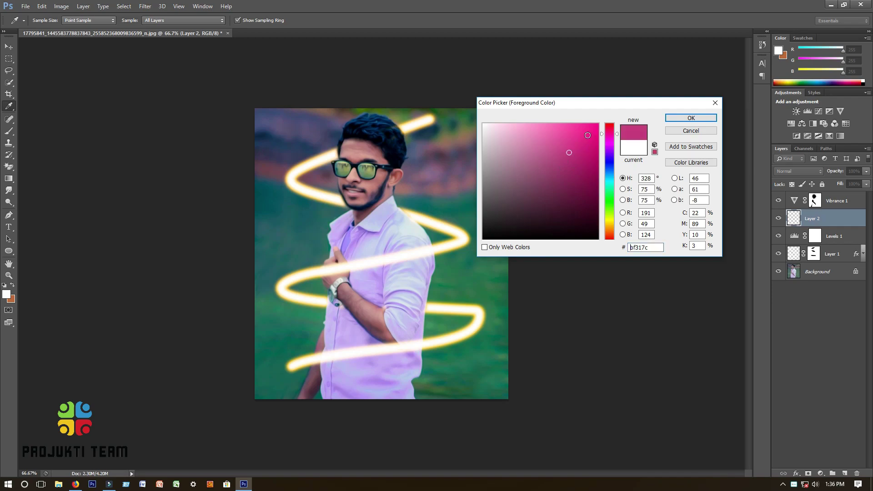
left_click(579, 137)
left_click(582, 160)
left_click(579, 152)
left_click(684, 118)
key("Return")
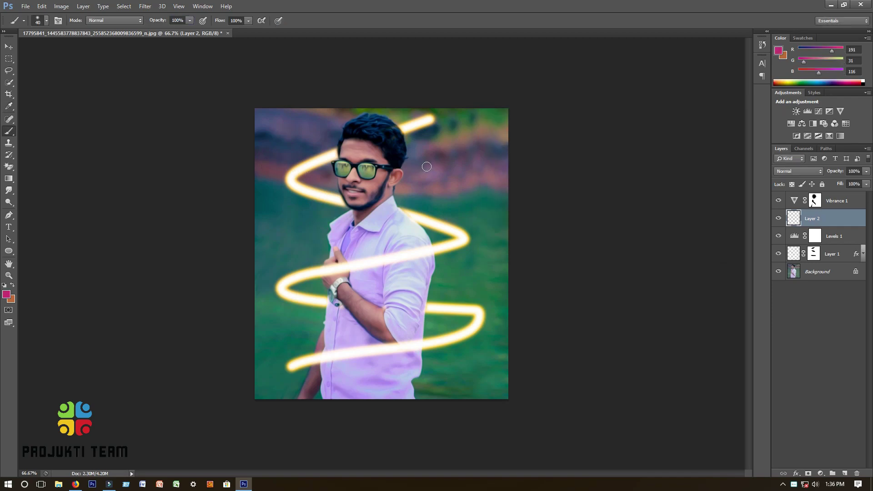
Step: Enlarge the brush to 800 px and paint one soft magenta dab over the photo's upper-right background
key("bracketright")
key("bracketright")
key("bracketright")
key("bracketright")
key("bracketright")
key("bracketright")
key("bracketright")
key("bracketright")
key("bracketright")
key("bracketright")
key("bracketright")
key("bracketright")
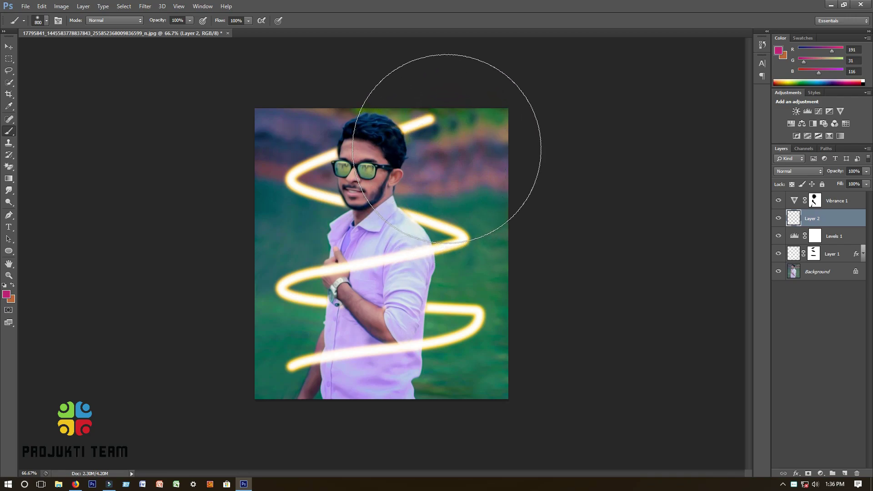
left_click(447, 148)
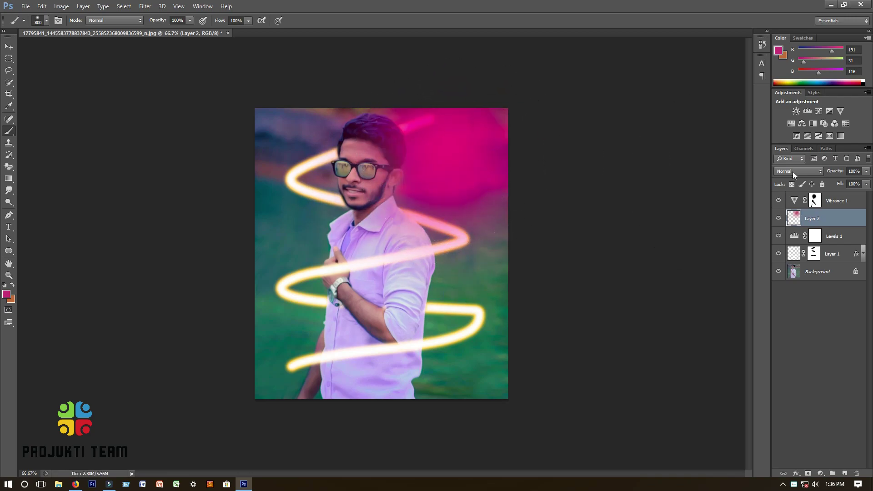
Step: Set the magenta layer's blend mode to Screen and its opacity to 57%
left_click(794, 172)
left_click(788, 256)
left_click(866, 171)
left_click_drag(862, 182, 846, 182)
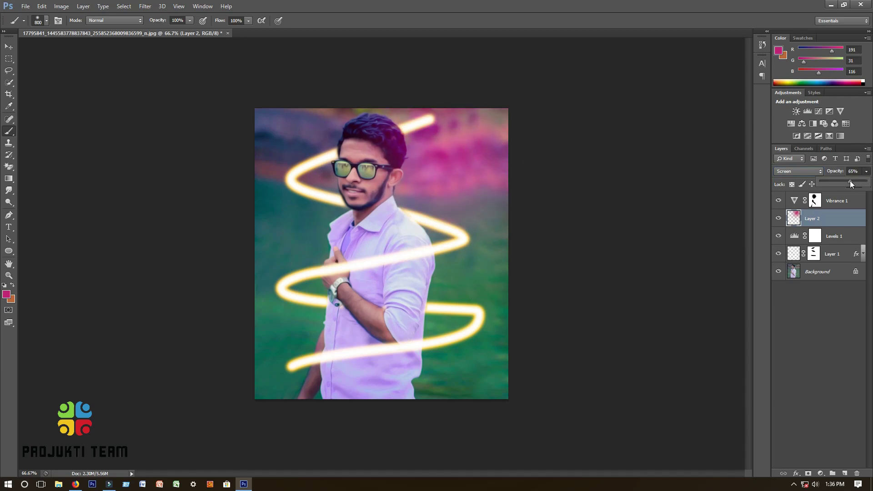
Step: Shift the magenta glow upward and enlarge it with a transform so it extends past the photo's edges
left_click(809, 218)
key("v")
left_click_drag(458, 155, 464, 135)
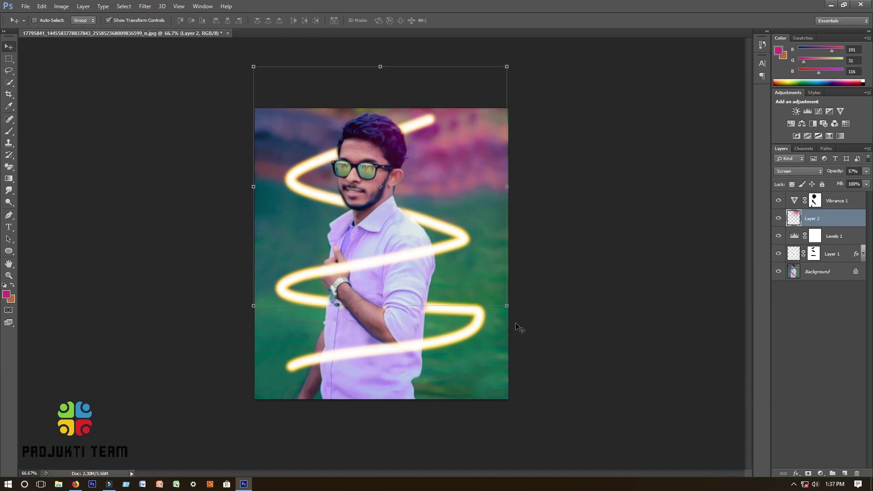
left_click_drag(507, 305, 578, 424)
left_click_drag(515, 355, 478, 330)
left_click(457, 21)
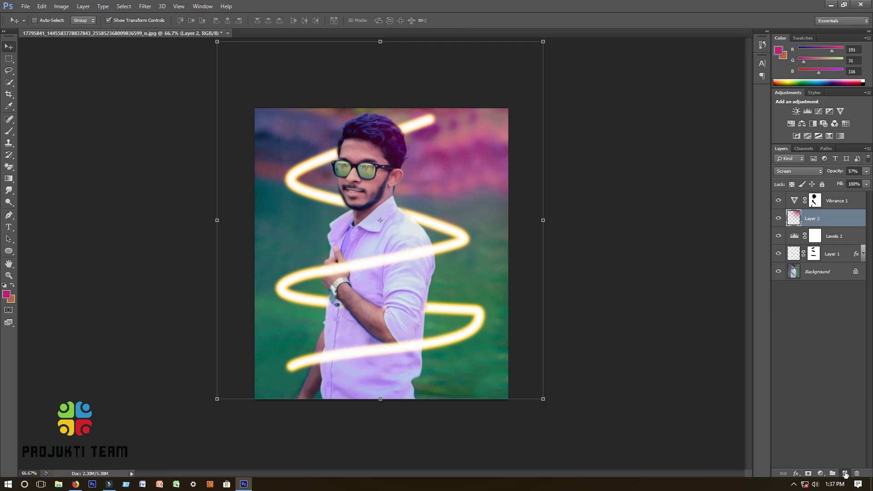
Step: Add a new layer and paint one soft blue dab with a 900 px brush over the photo's lower-left area
left_click(845, 473)
left_click(6, 295)
left_click(609, 164)
left_click(580, 160)
left_click(690, 119)
key("b")
key("bracketright")
left_click(282, 318)
Step: Set the blue layer's blend mode to Screen, and move and transform the glow over the photo's upper-left background
left_click(798, 171)
left_click(786, 253)
key("v")
left_click_drag(321, 313, 264, 318)
left_click_drag(435, 62, 449, 250)
left_click_drag(352, 304, 381, 364)
left_click_drag(369, 289, 374, 272)
key("Return")
Step: Add another new layer and paint one soft green dab, RGB 12, 101, 73, over the photo's lower-right background
left_click(844, 473)
key("b")
left_click(6, 295)
left_click(609, 187)
left_click(586, 193)
left_click(690, 118)
left_click(488, 322)
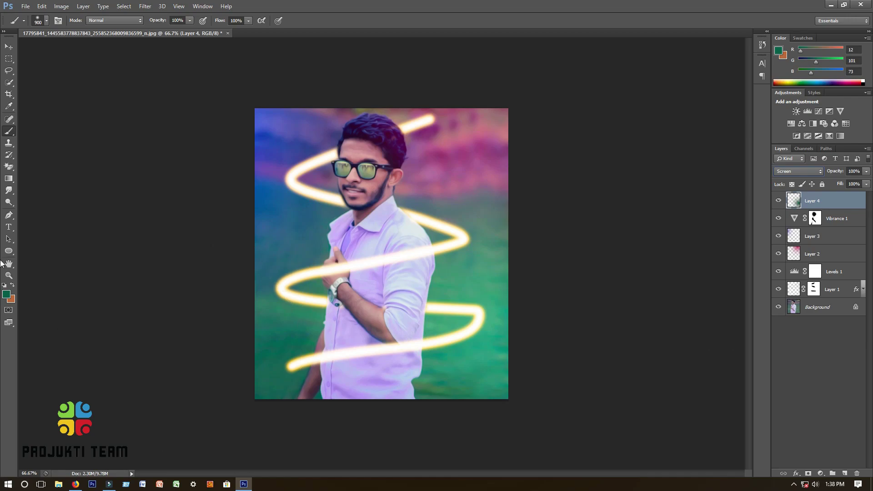